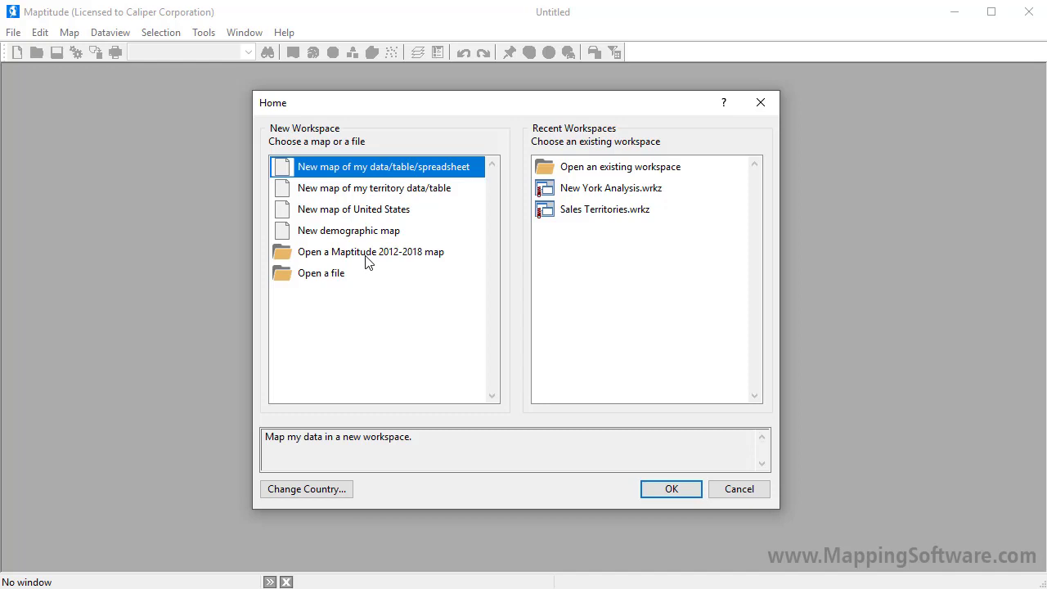
- Open the recent workspace New York Analysis.wrkz from the Home dialog
left_click(592, 195)
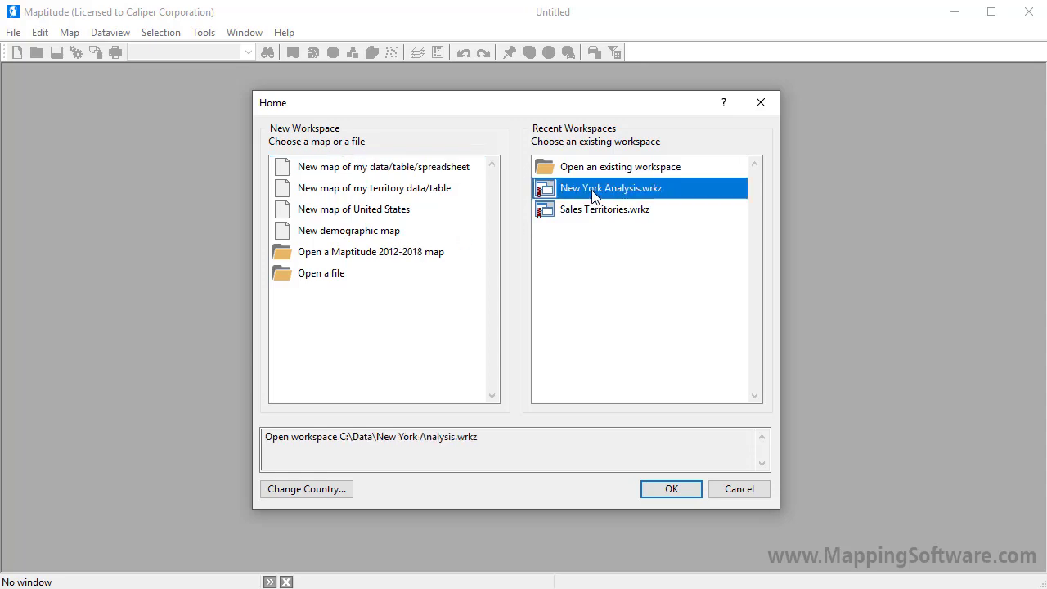
left_click(668, 491)
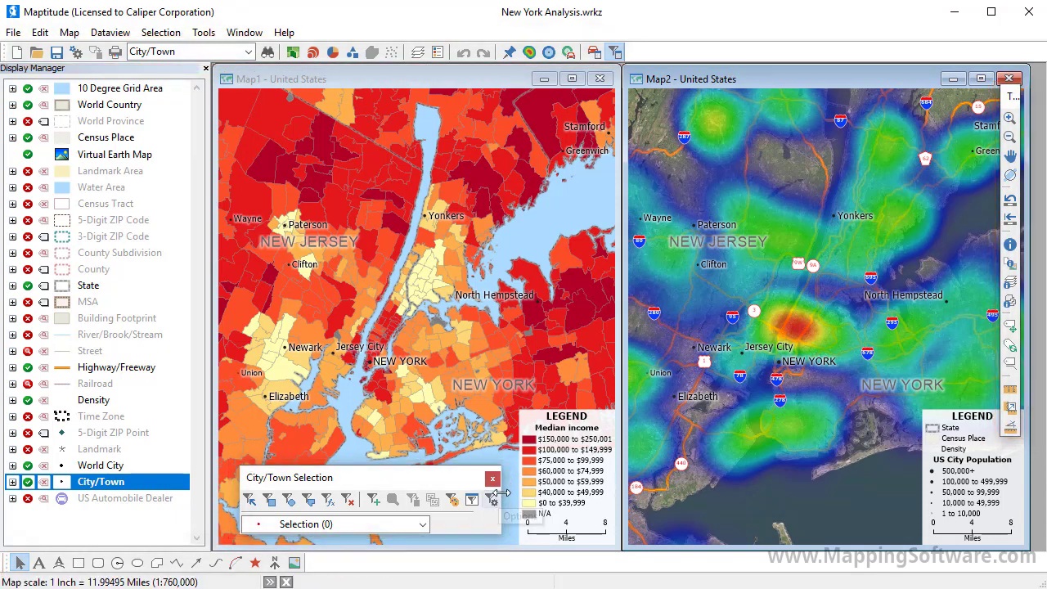
- Widen the floating City/Town Selection toolbox and dock it on the toolbar row
left_click_drag(501, 497, 718, 497)
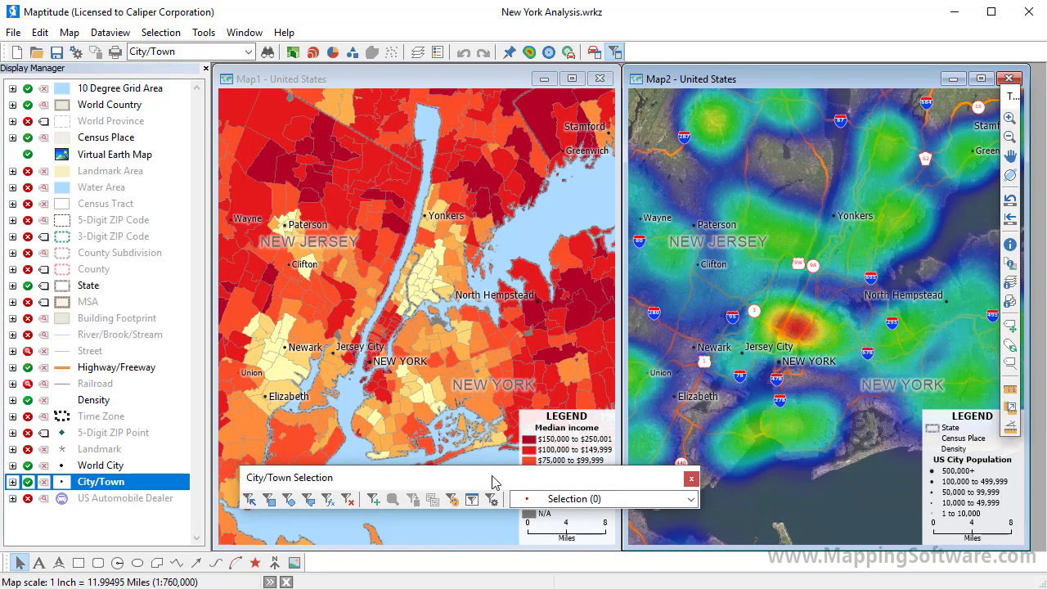
left_click_drag(493, 481, 838, 48)
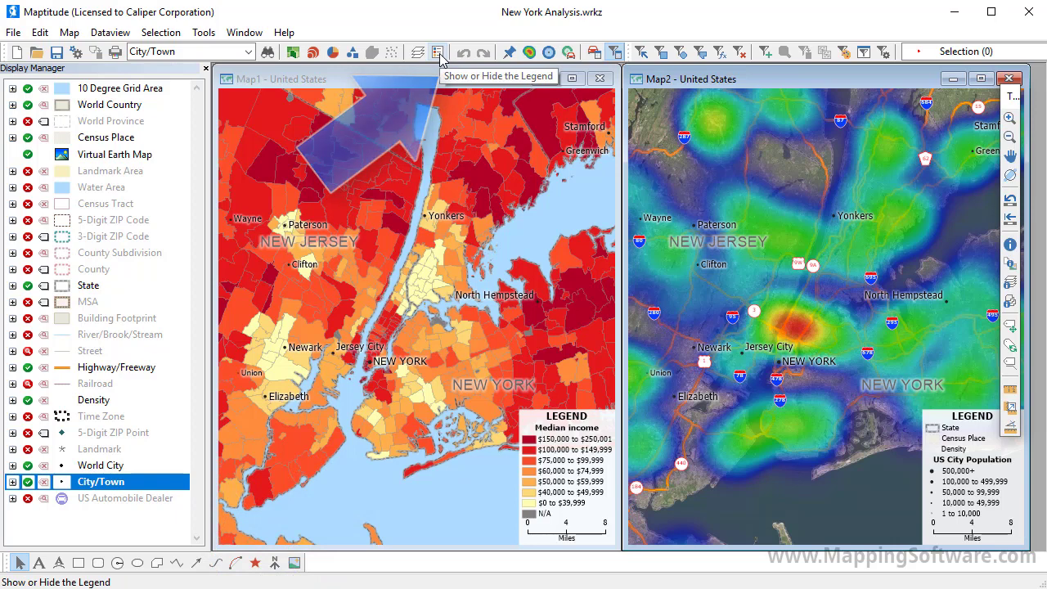
- Start a City/Town color theme and bring up its Color Themes help topic
left_click(296, 56)
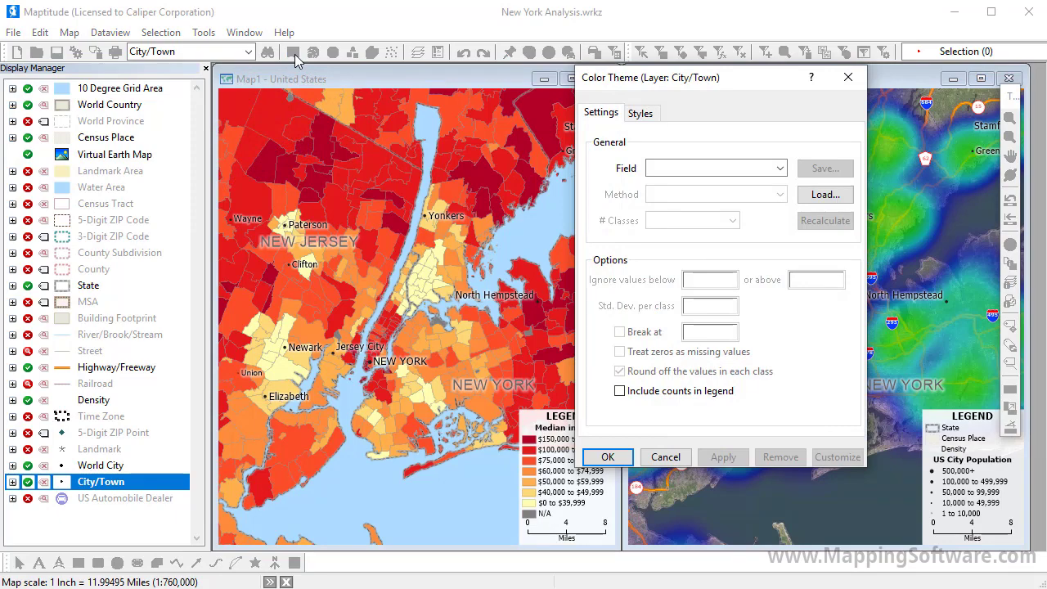
left_click(810, 78)
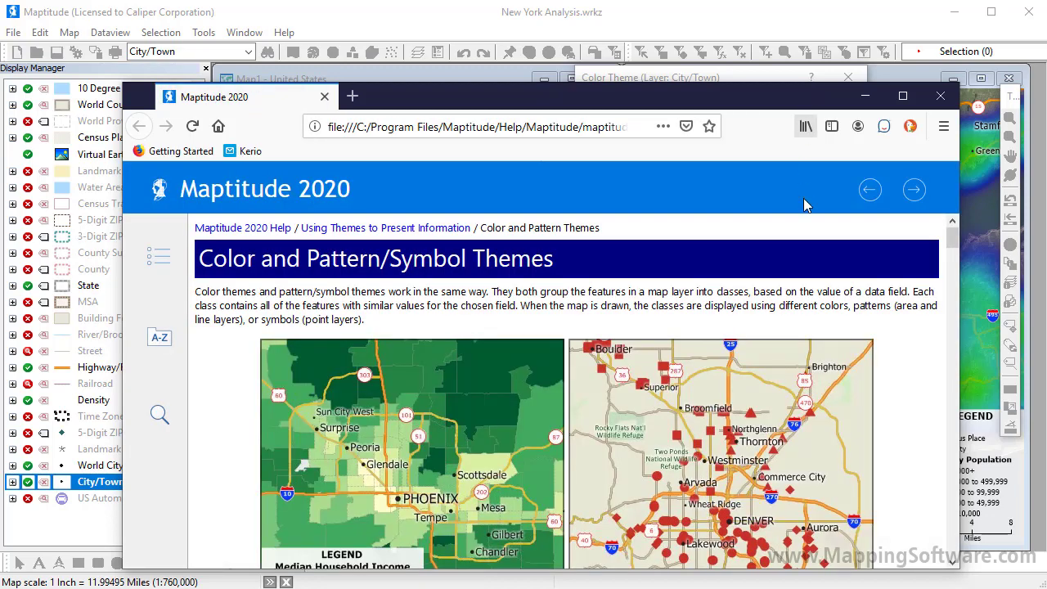
- Read down the Color and Pattern/Symbol Themes help page to the theme steps, then close Firefox
scroll(814, 368, "down", 3)
scroll(814, 369, "down", 10)
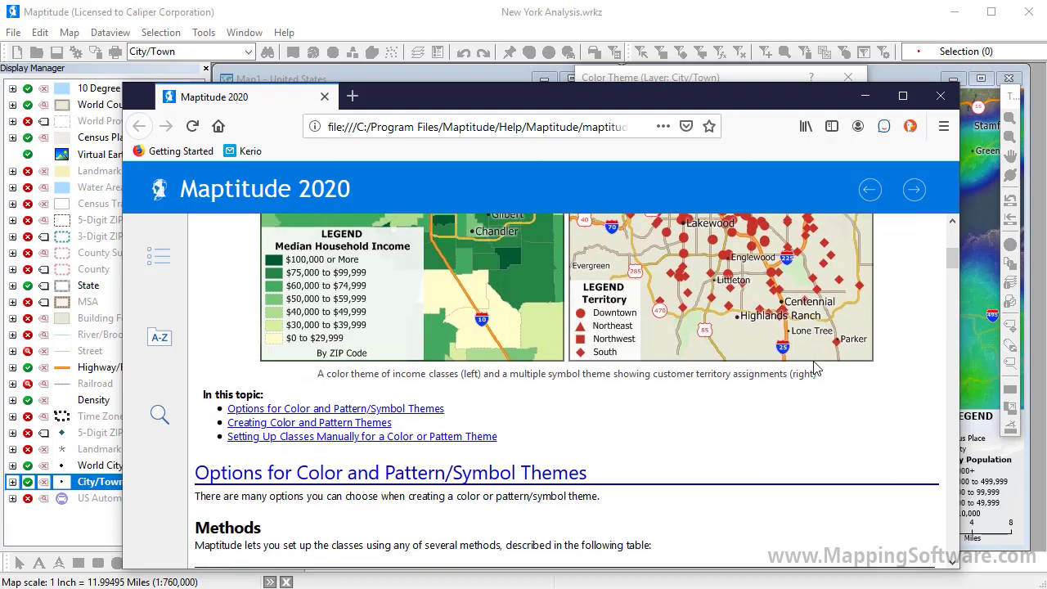
scroll(814, 368, "down", 5)
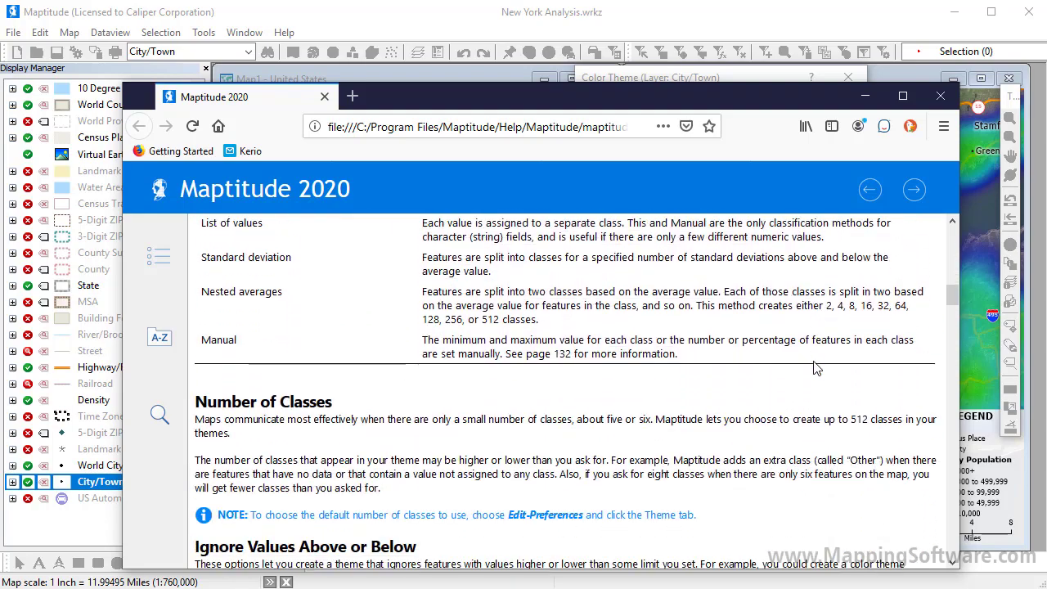
scroll(814, 368, "down", 12)
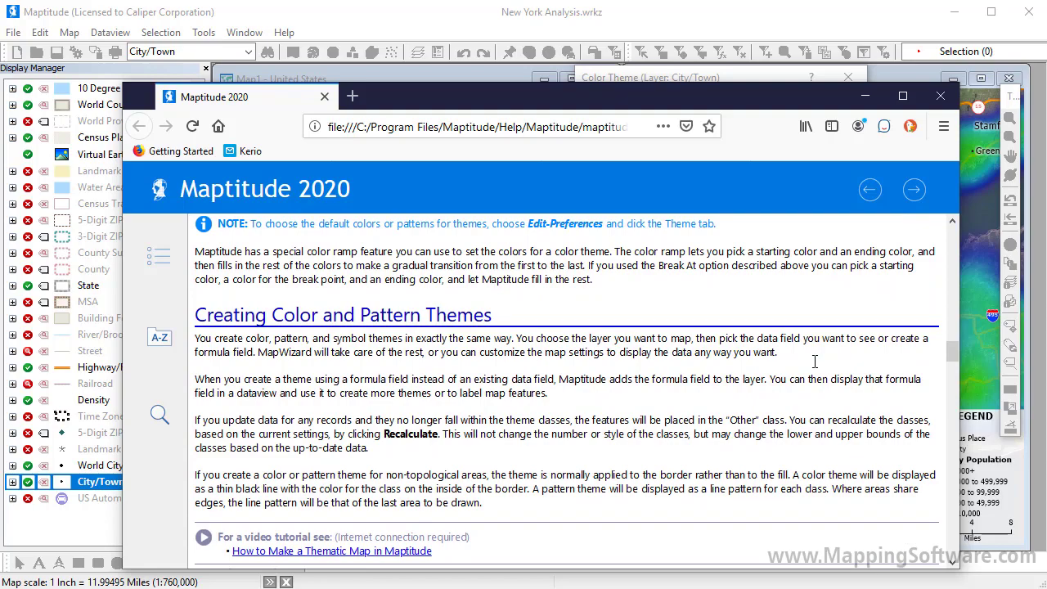
scroll(815, 361, "down", 6)
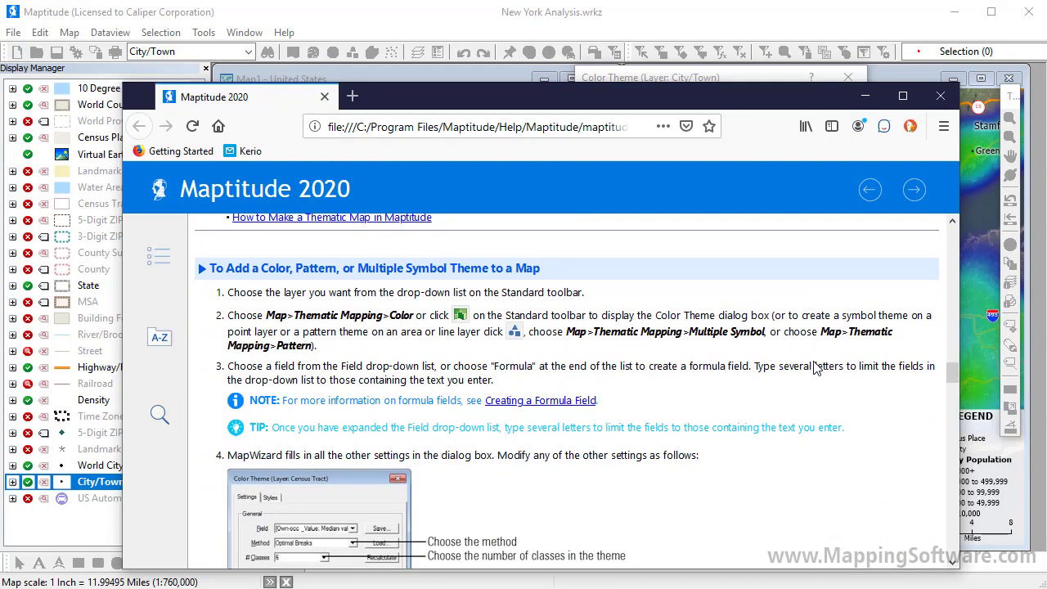
left_click(941, 96)
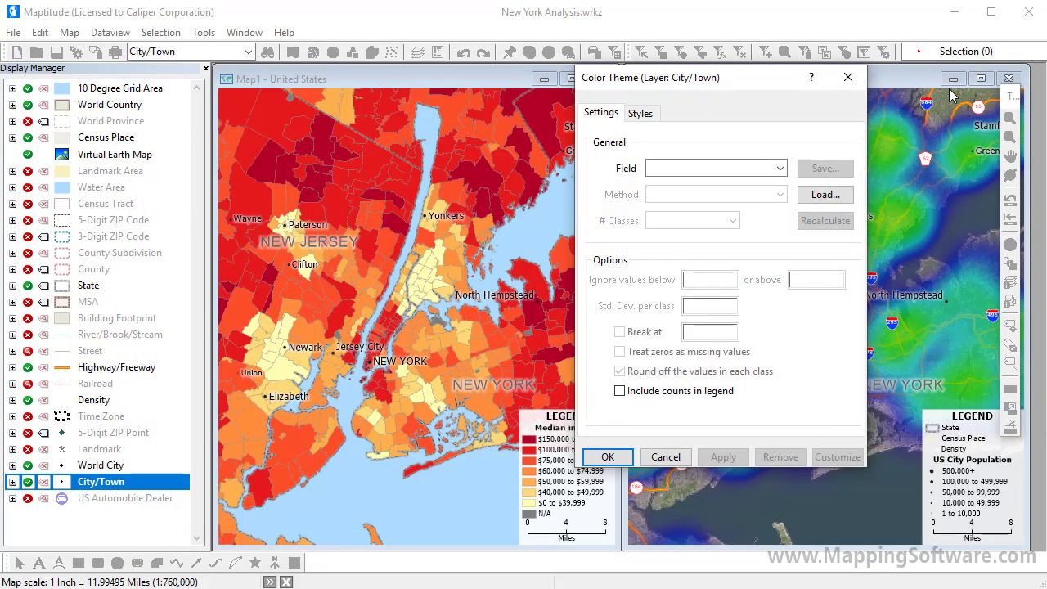
- Cancel the color theme, make Map1 active, and show the State layer's options in the Display Manager
left_click(849, 77)
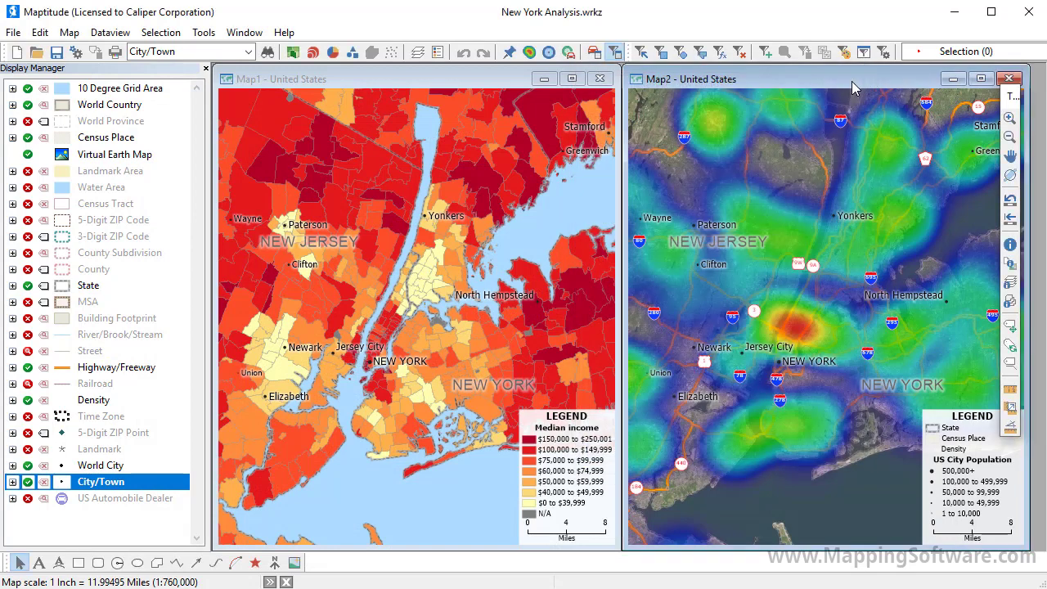
left_click(455, 221)
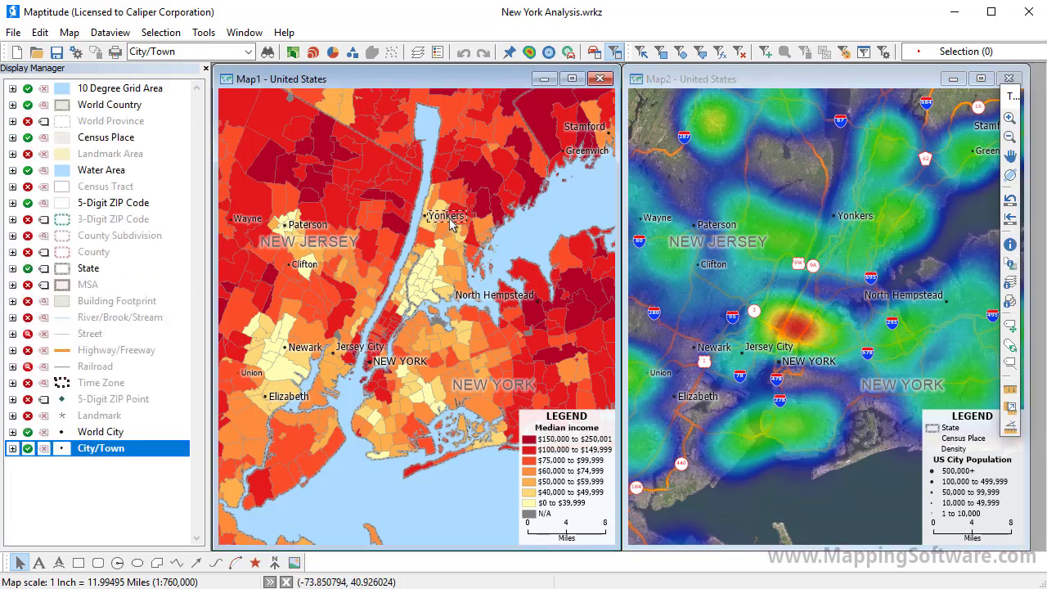
right_click(451, 224)
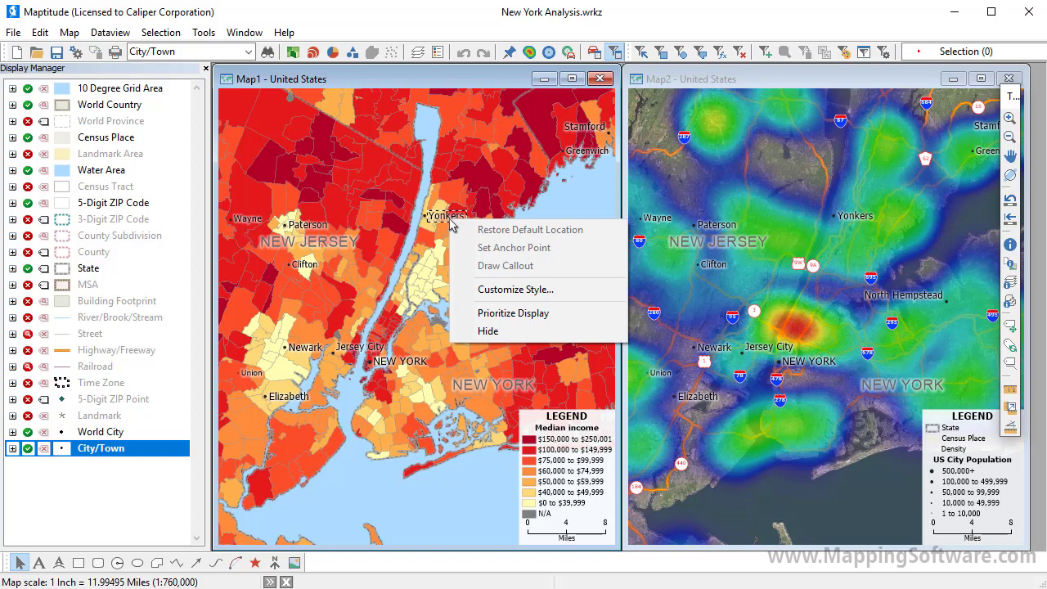
right_click(385, 168)
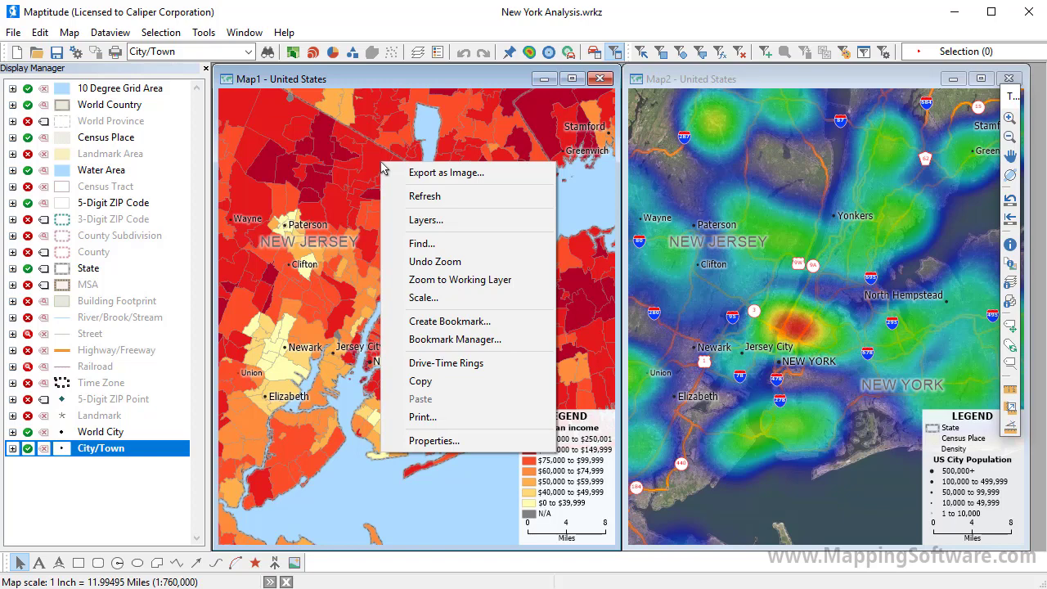
left_click(379, 164)
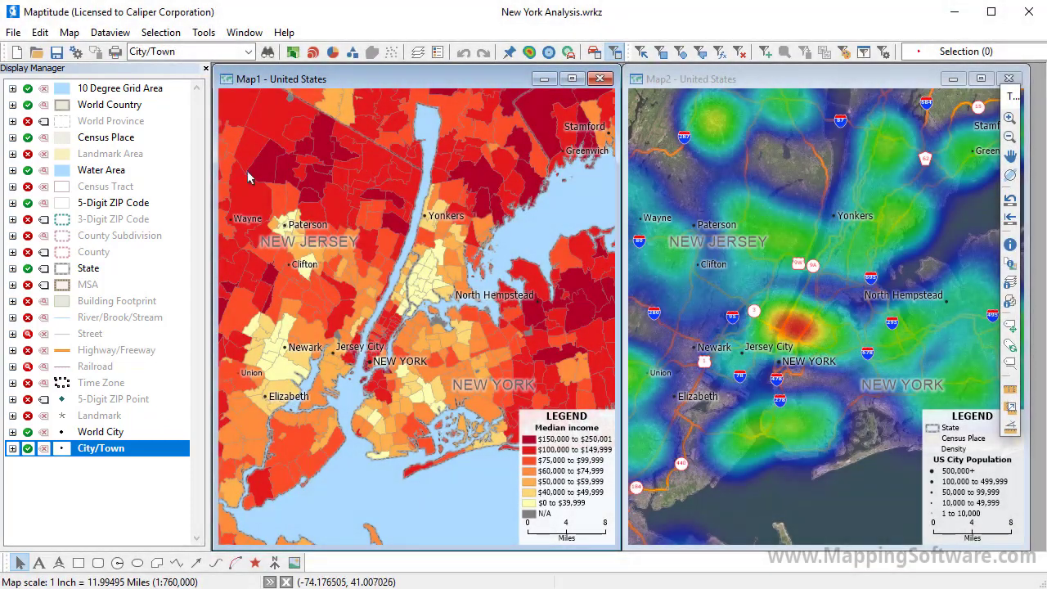
left_click(113, 268)
right_click(120, 270)
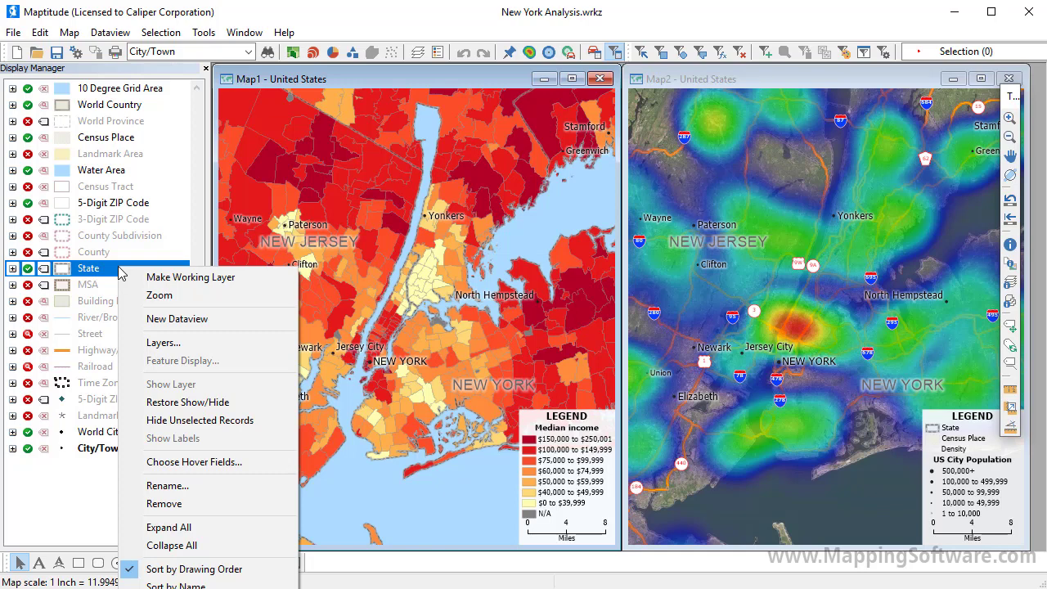
left_click(167, 320)
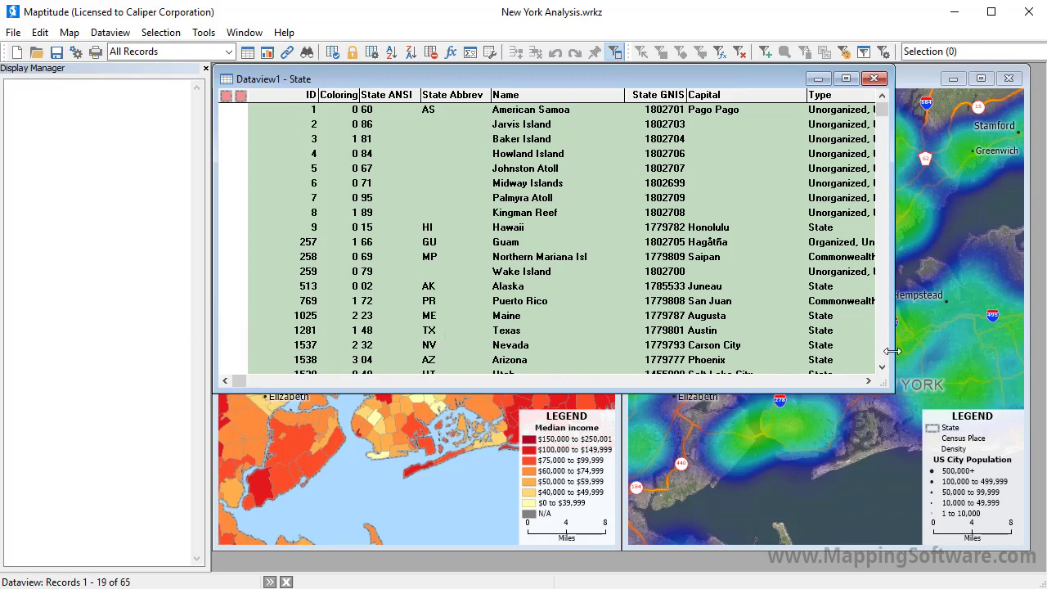
left_click_drag(893, 353, 1033, 353)
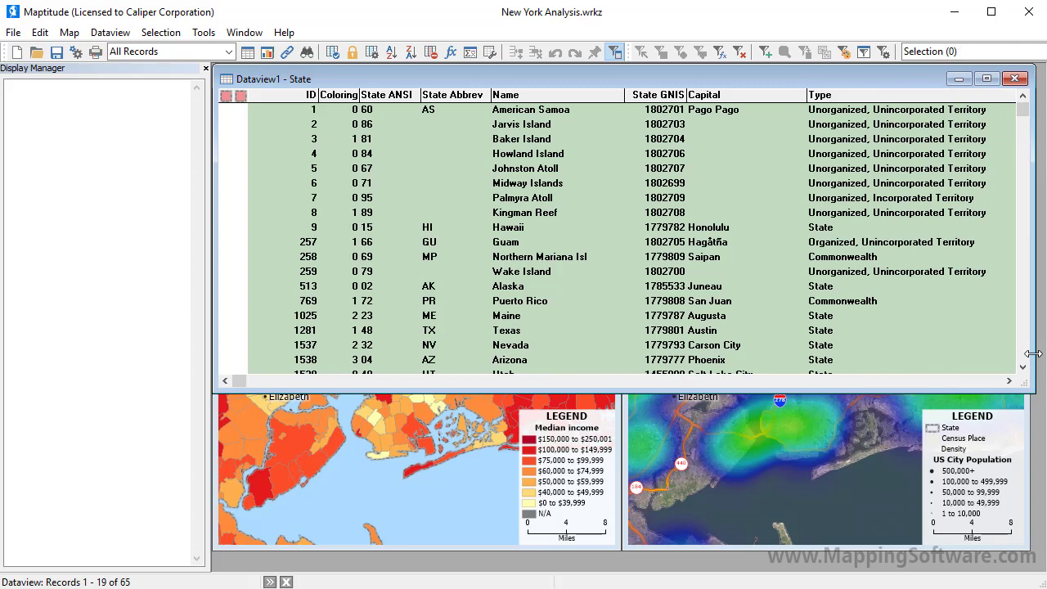
left_click(986, 380)
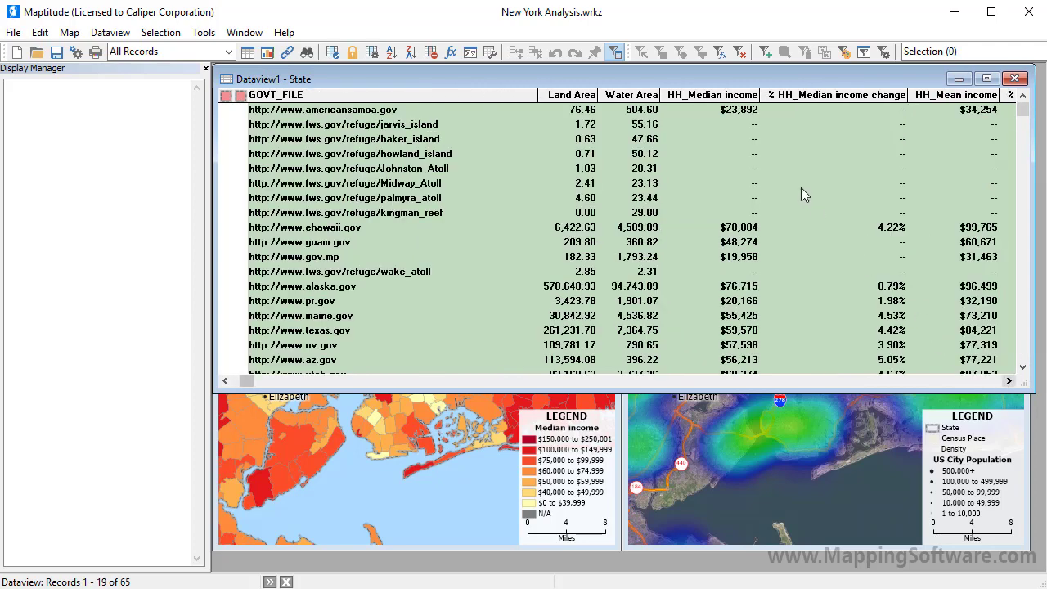
mouse_move(716, 96)
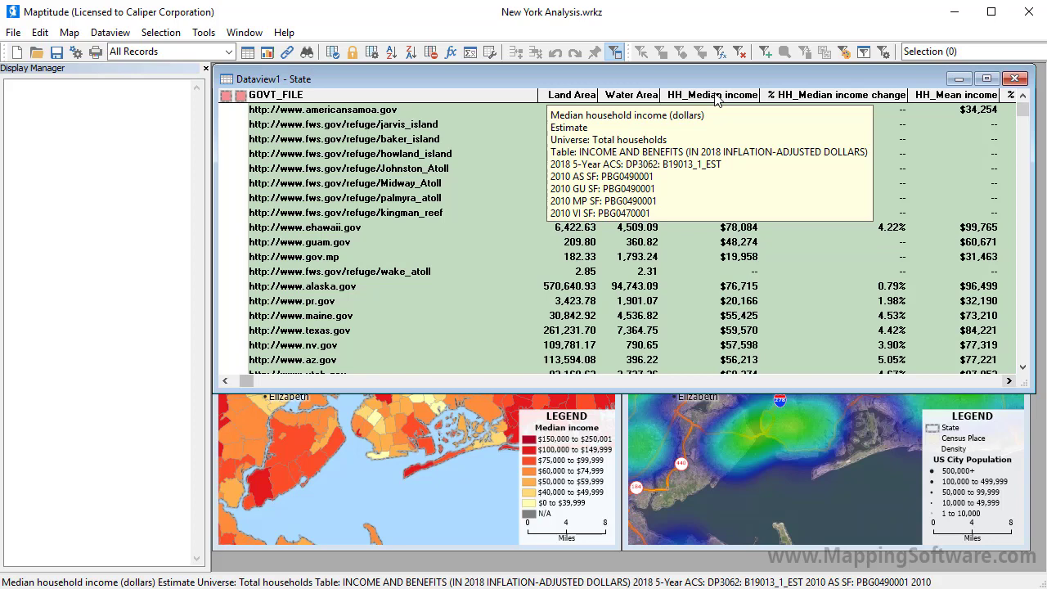
left_click(1012, 79)
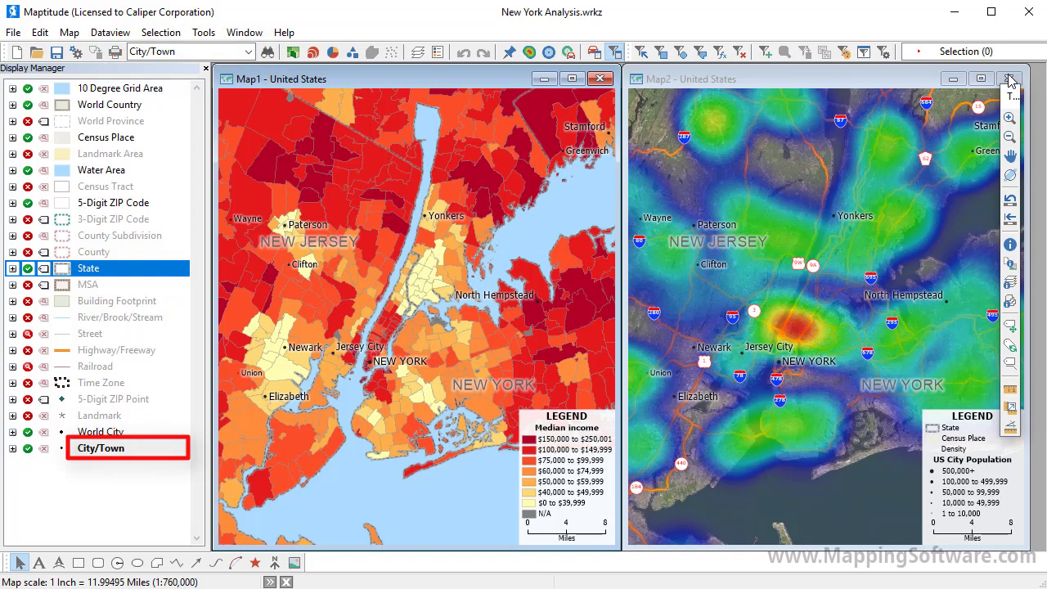
- Set State as the working layer and use the Info tool to show New York's record
left_click(249, 52)
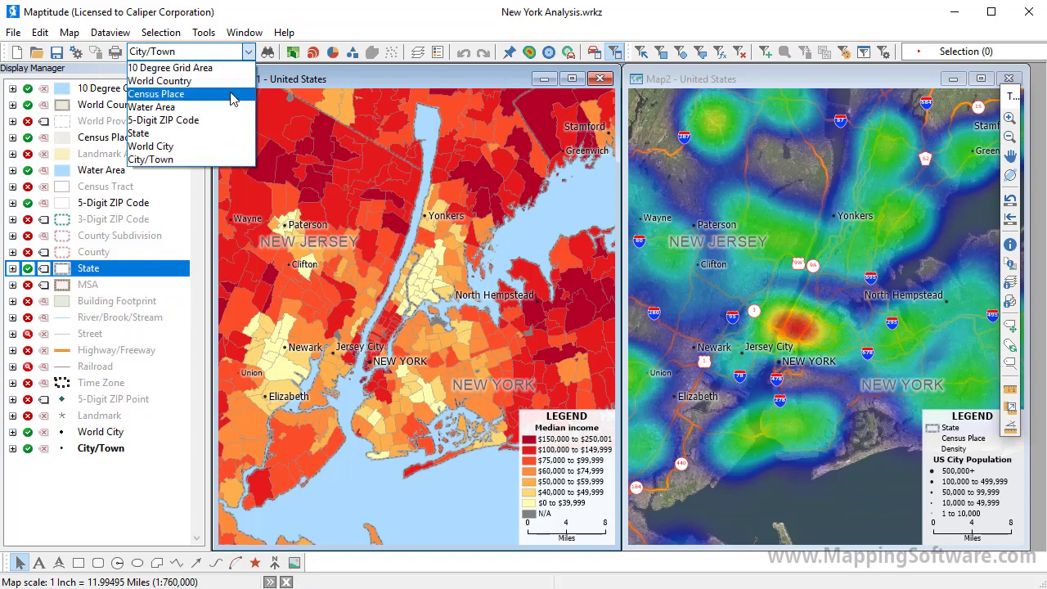
left_click(219, 133)
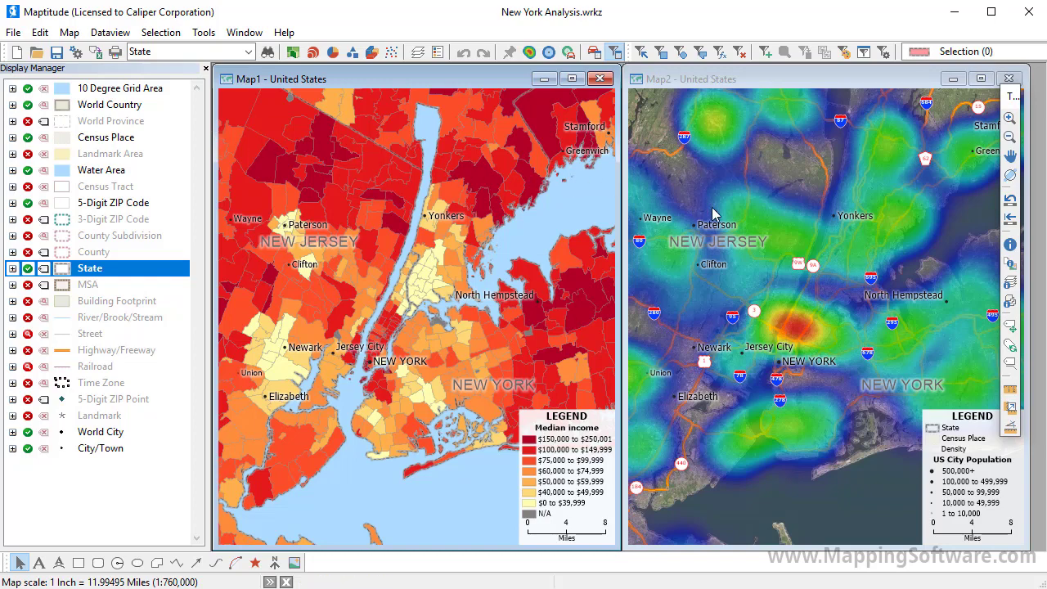
left_click(1010, 244)
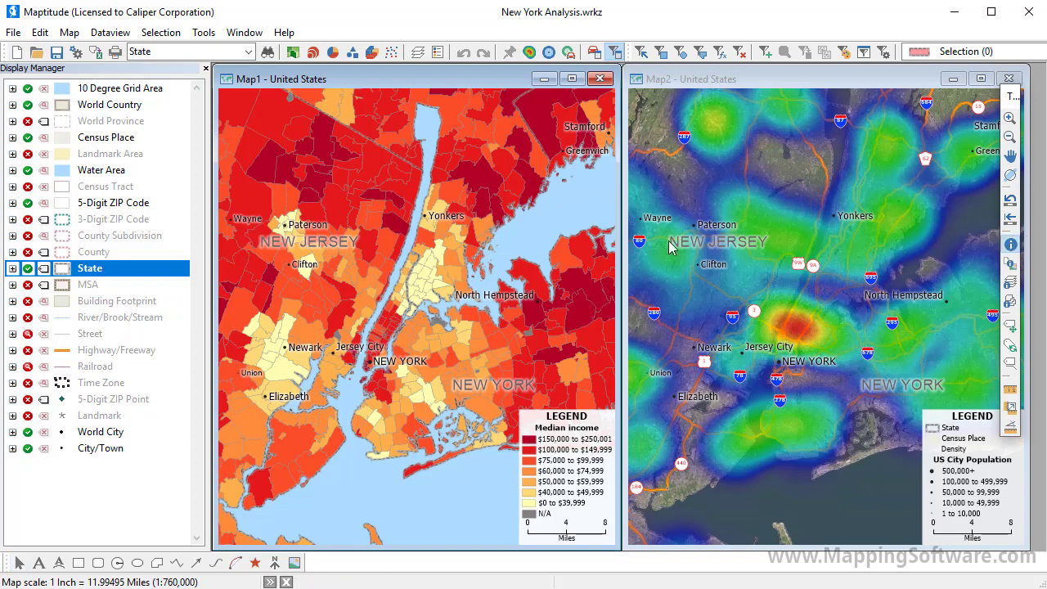
left_click(446, 192)
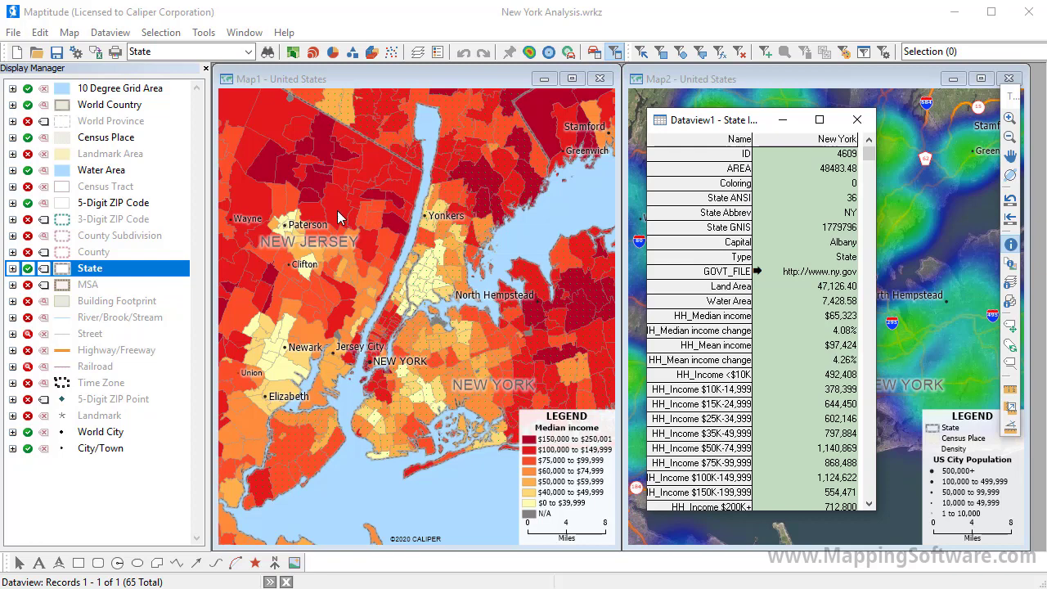
- Make 5-Digit ZIP Code the working layer, view Hartsdale ZIP attributes, then close Dataview1
right_click(142, 204)
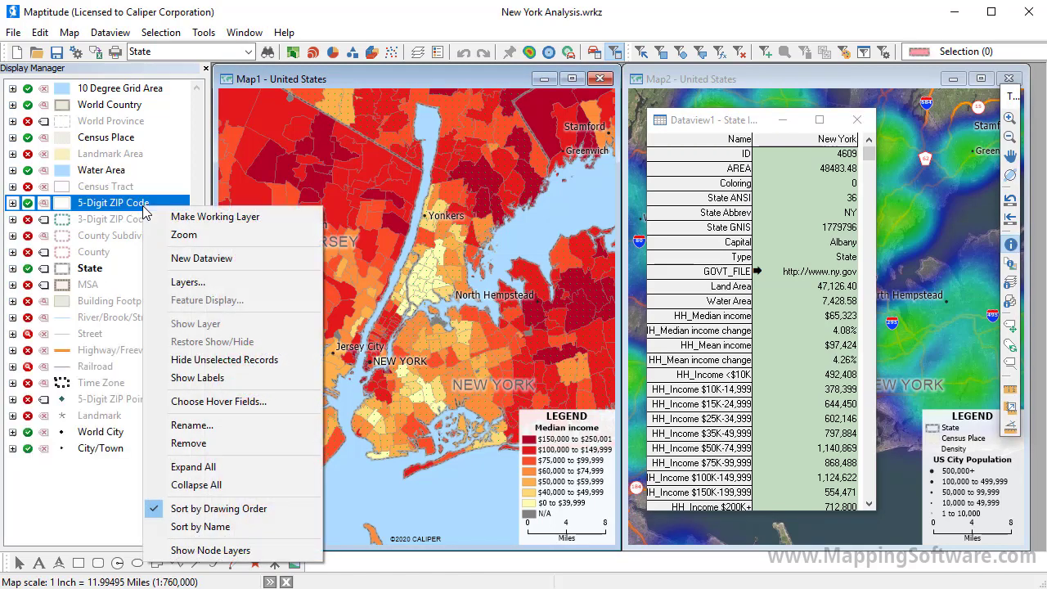
left_click(185, 217)
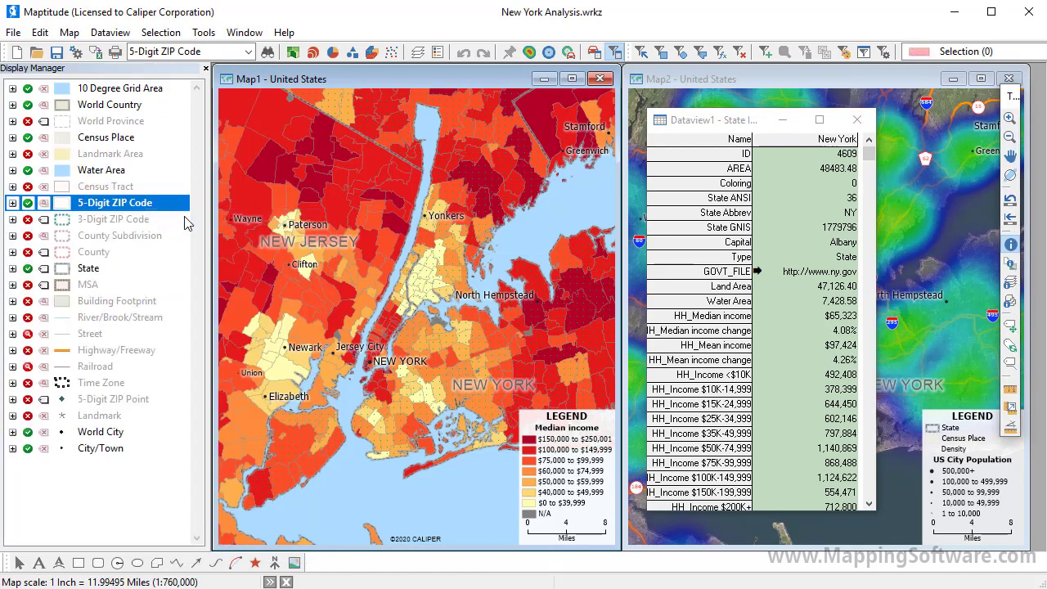
left_click(468, 155)
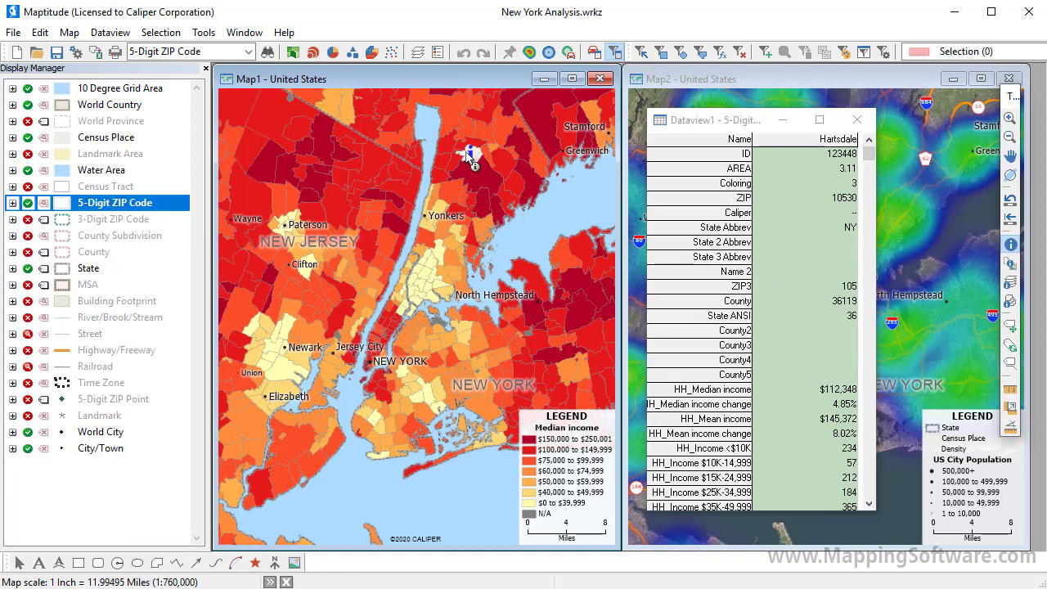
left_click(855, 127)
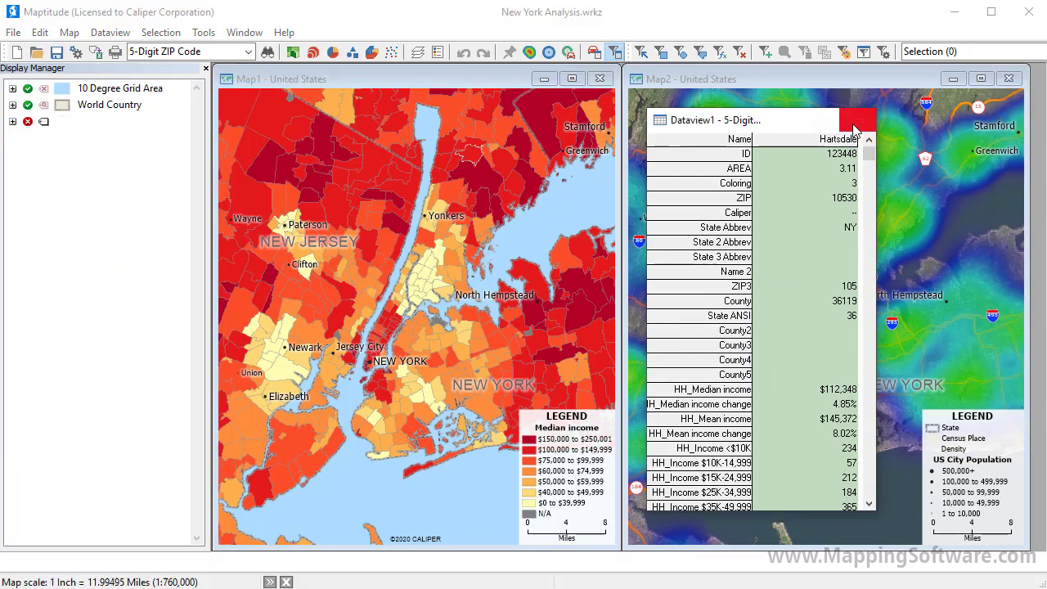
left_click(70, 38)
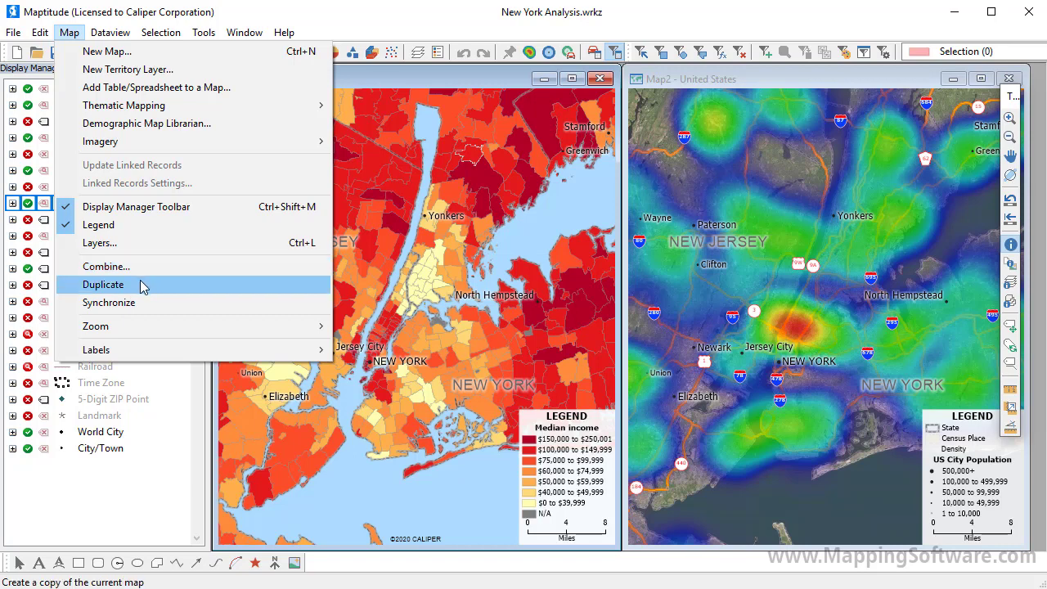
- Create a new U.S. County Name map for 'Queens NY' with the New Map wizard
left_click(119, 52)
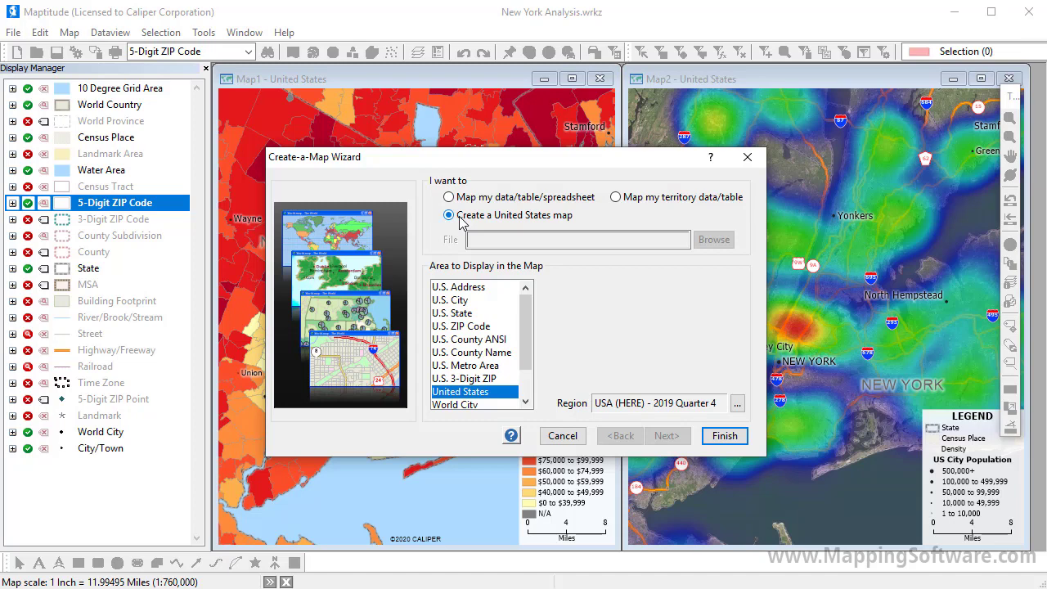
left_click(466, 353)
type("Queens NY")
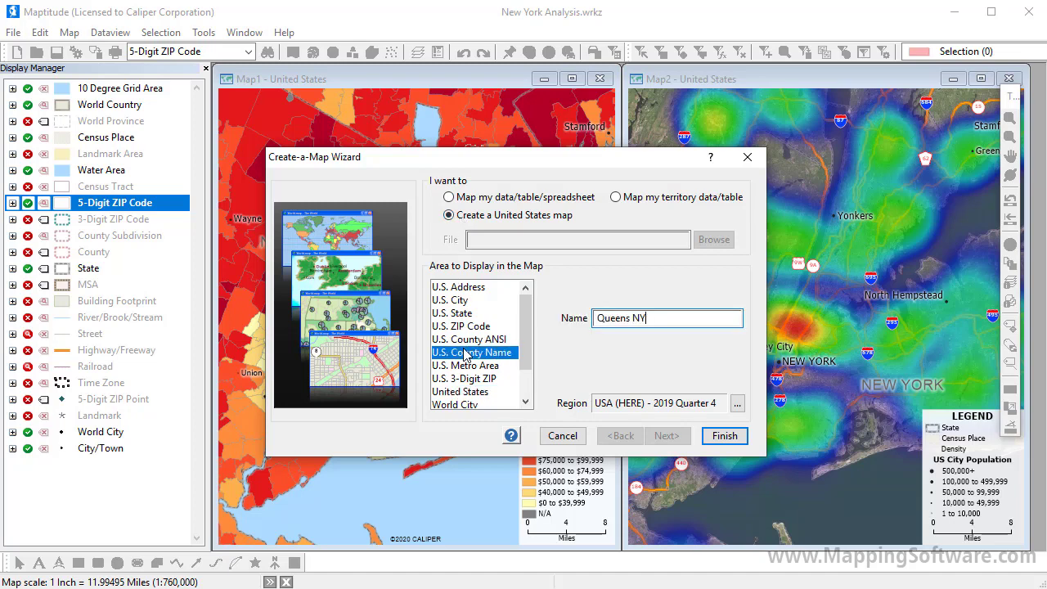
left_click(728, 435)
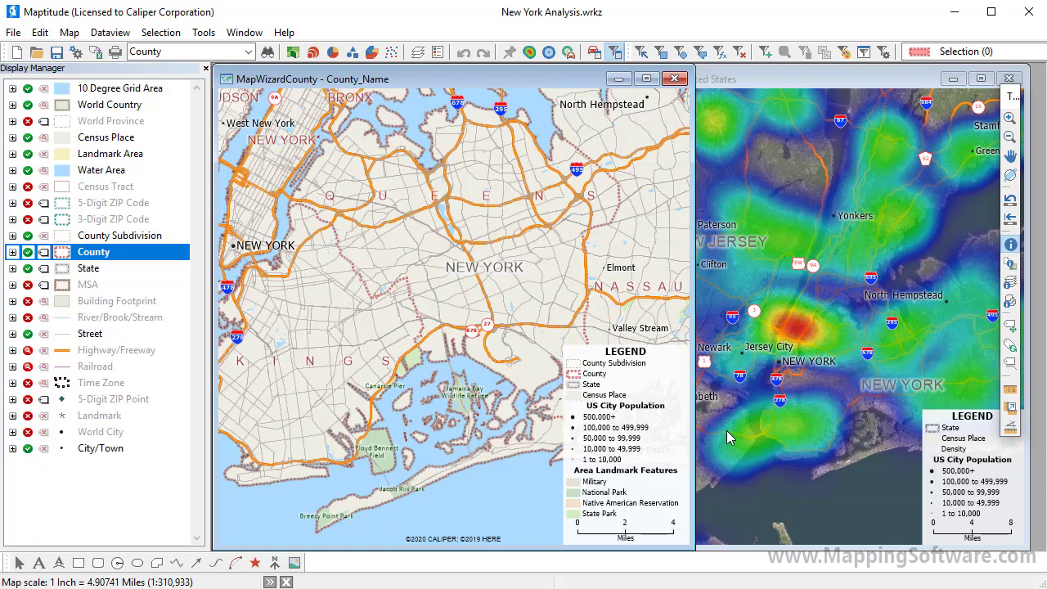
- Apply a County color theme on Median earnings for workers, Optimal Breaks with 8 classes
left_click(295, 56)
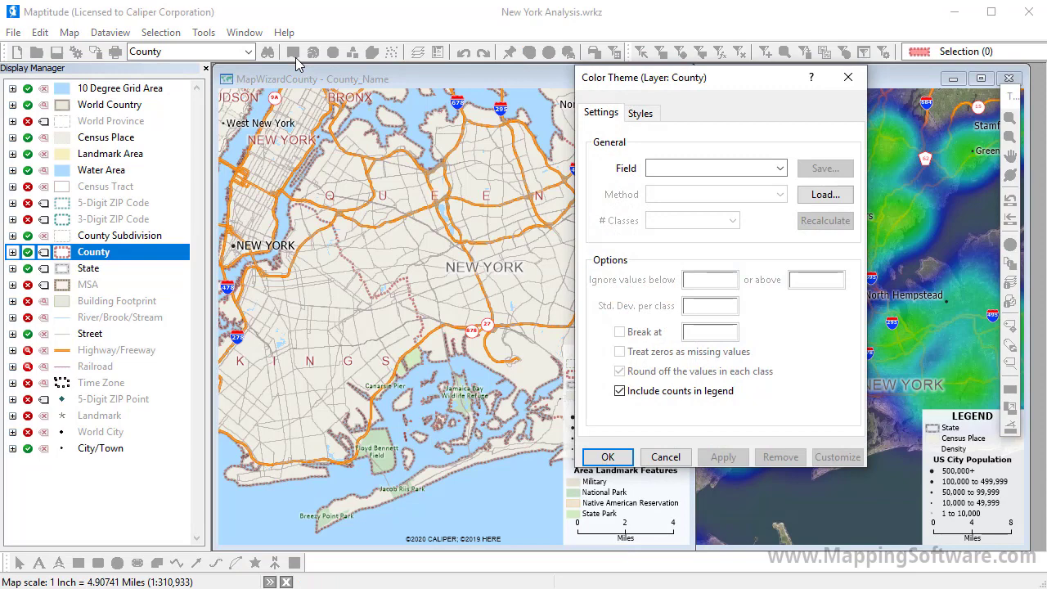
left_click(688, 169)
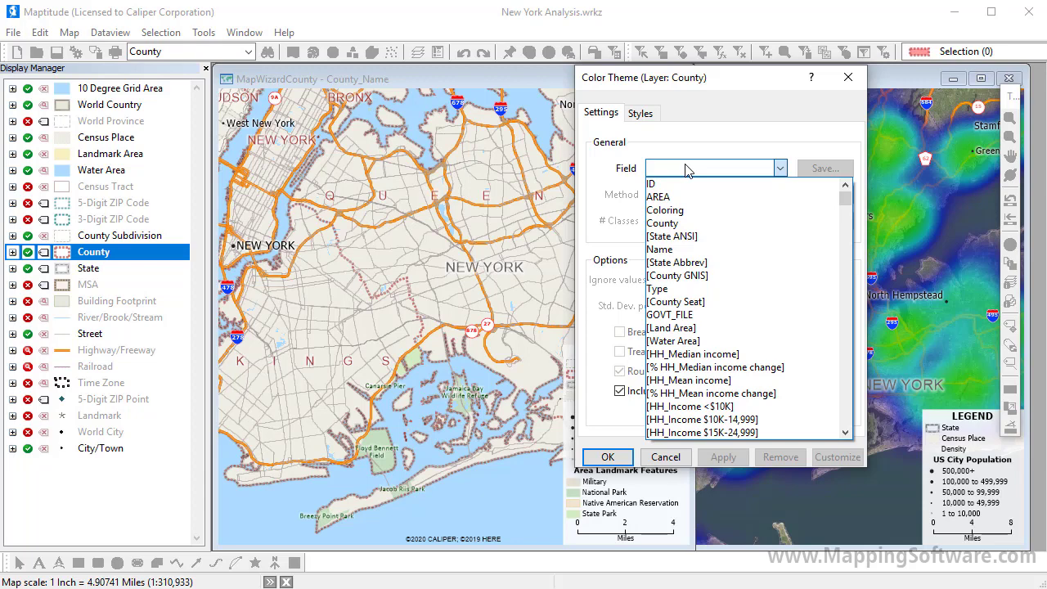
type("earn")
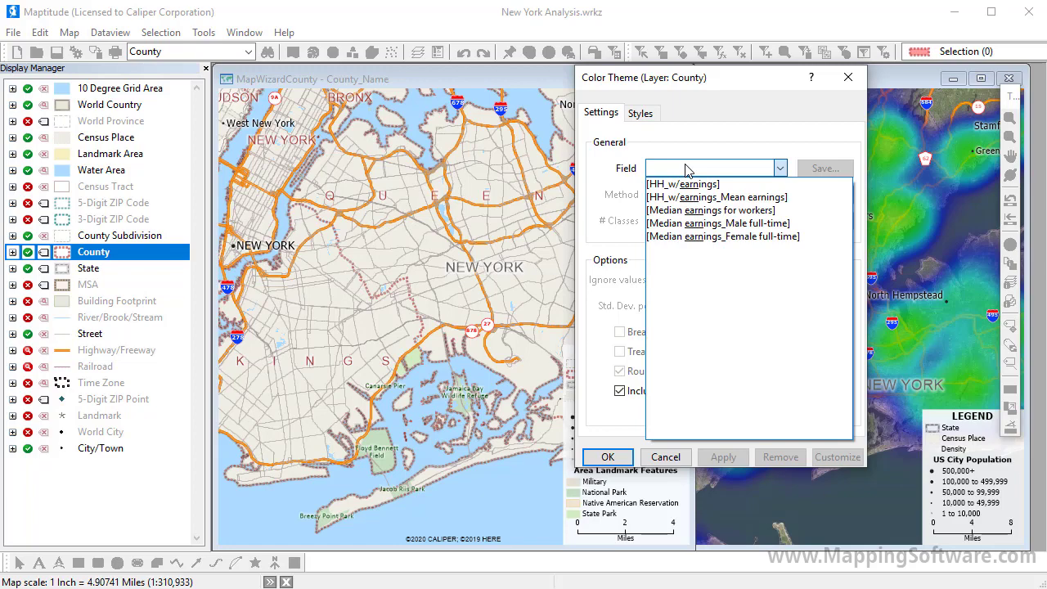
left_click(699, 210)
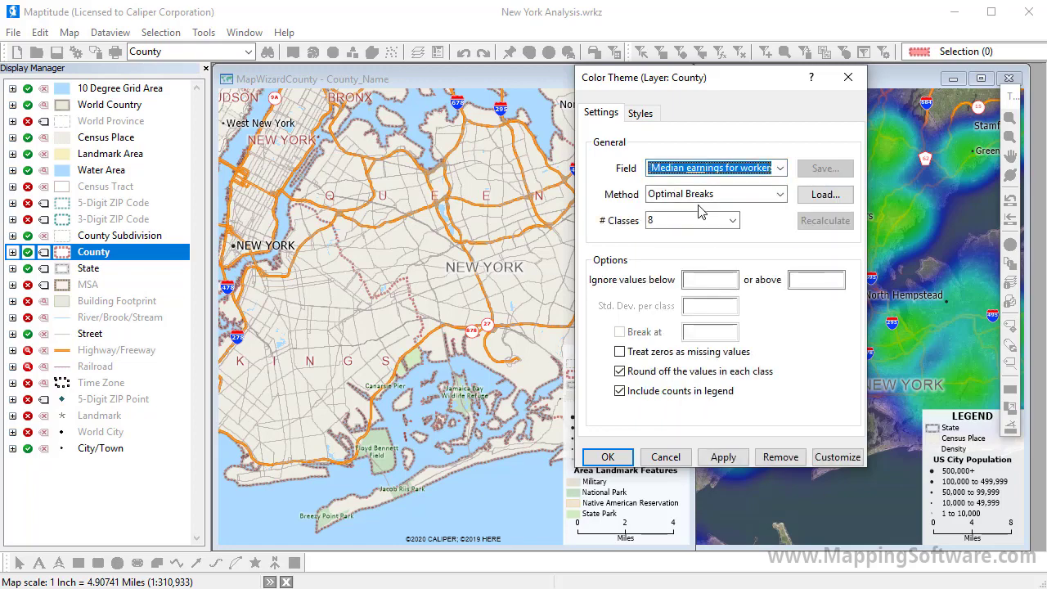
left_click(610, 458)
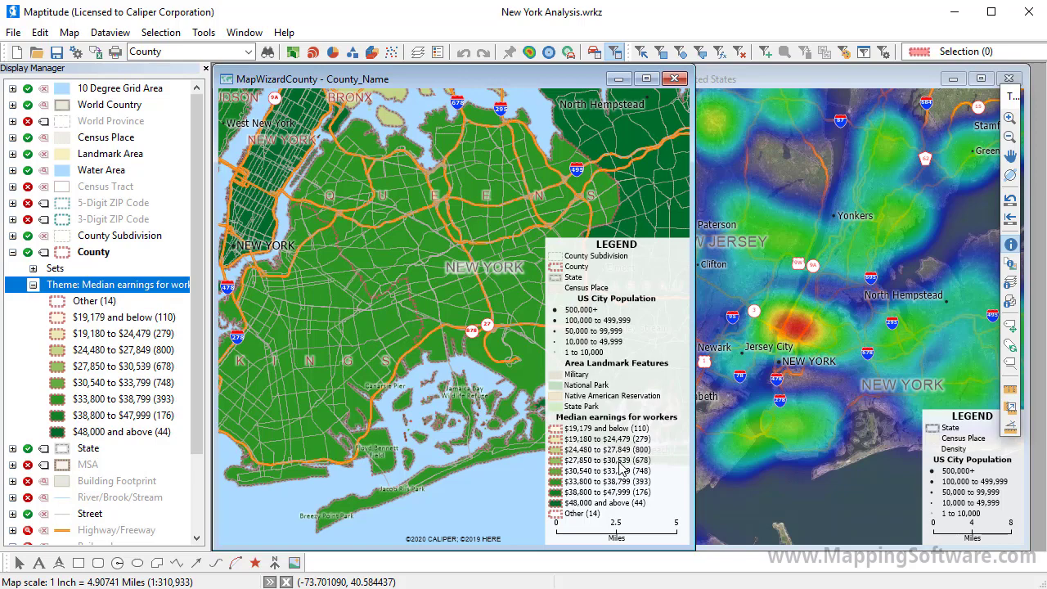
- Zoom out and pan west toward Pennsylvania, then turn on the Street layer
scroll(427, 276, "down", 3)
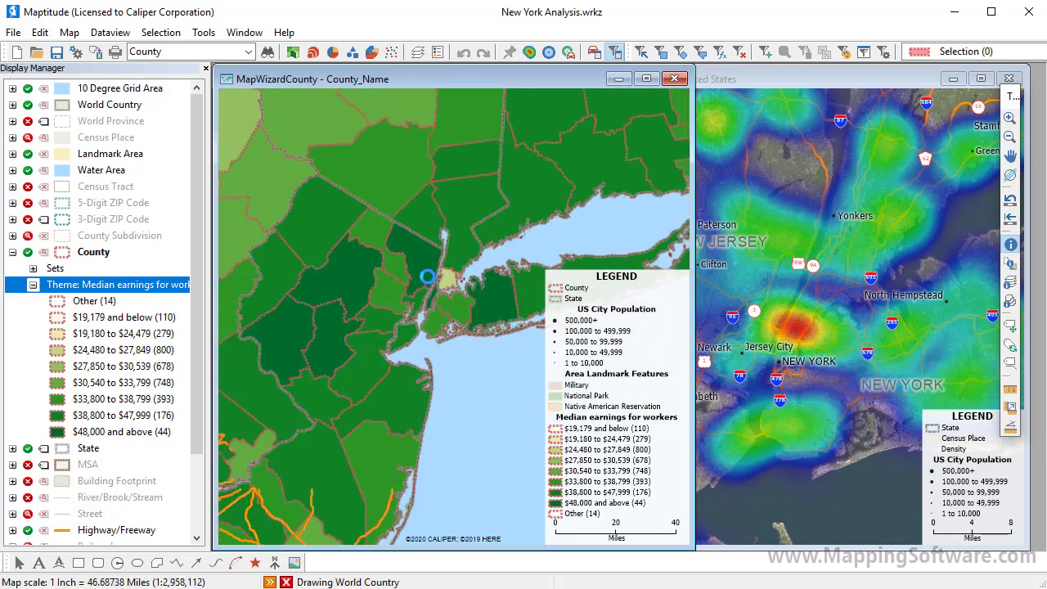
scroll(427, 277, "down", 1)
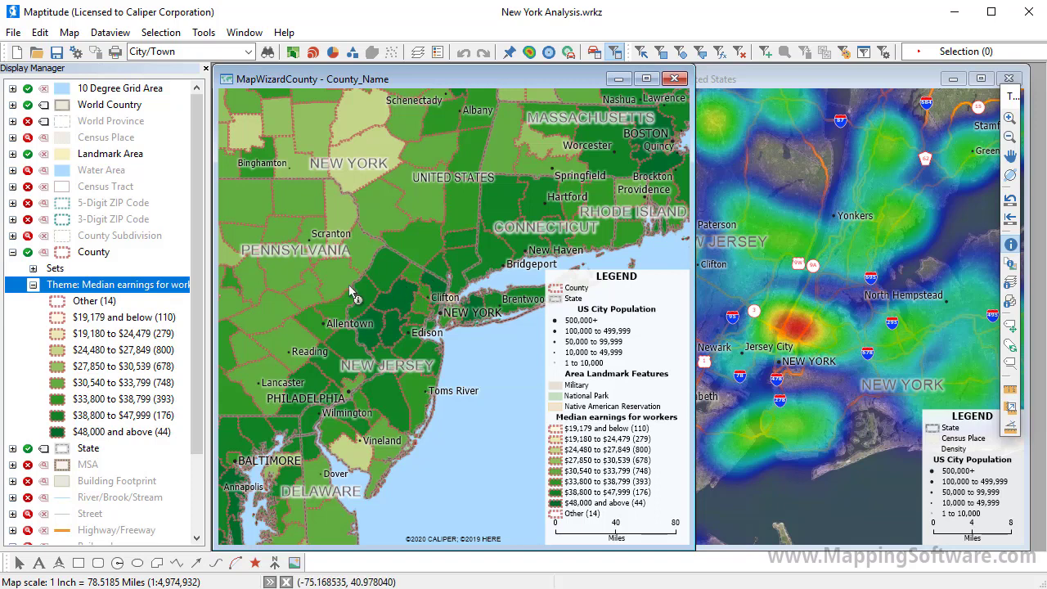
left_click_drag(359, 294, 680, 226)
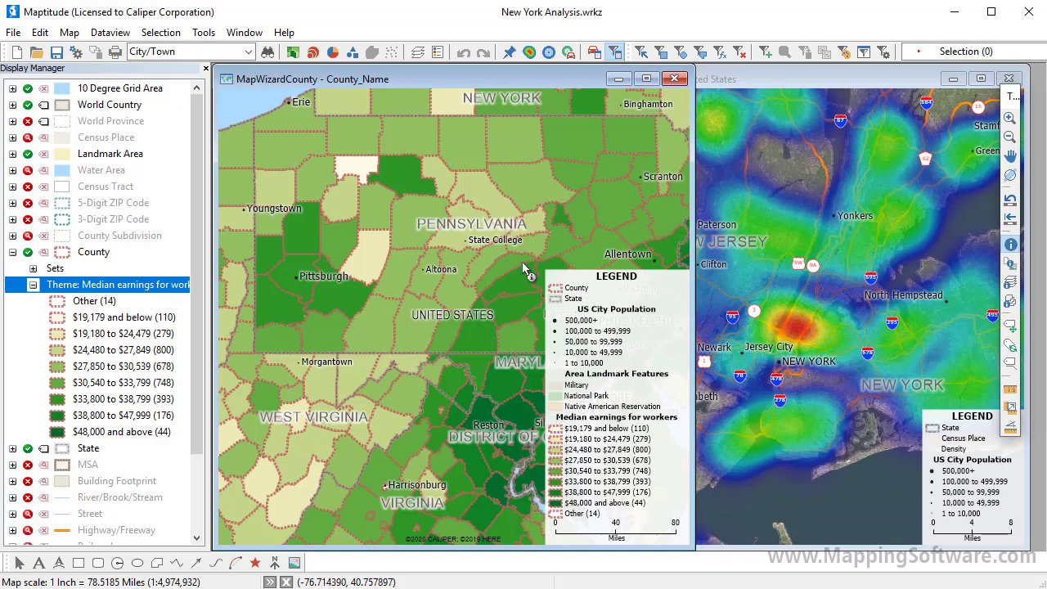
left_click(27, 514)
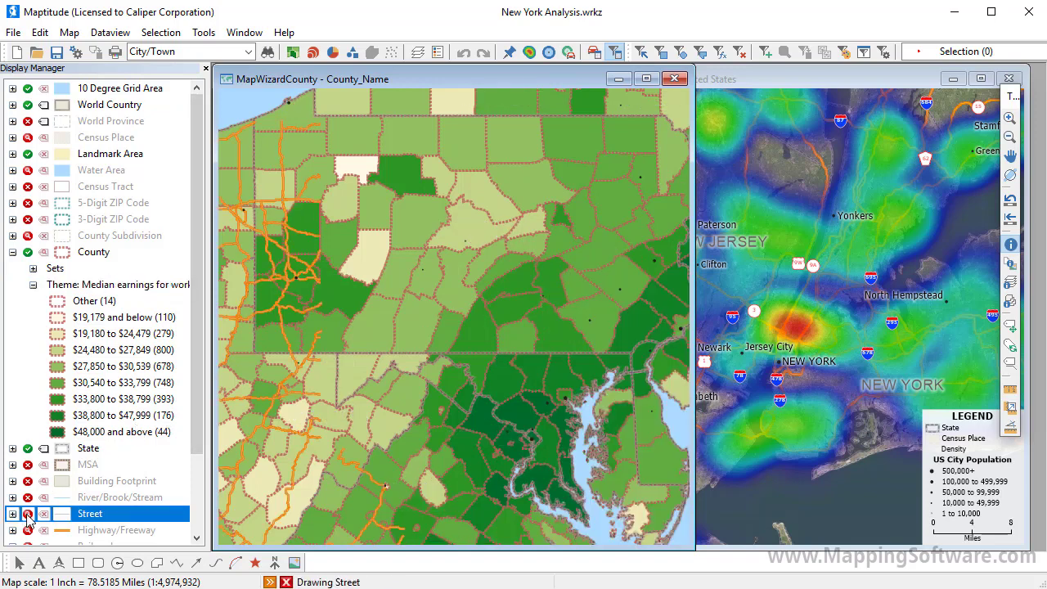